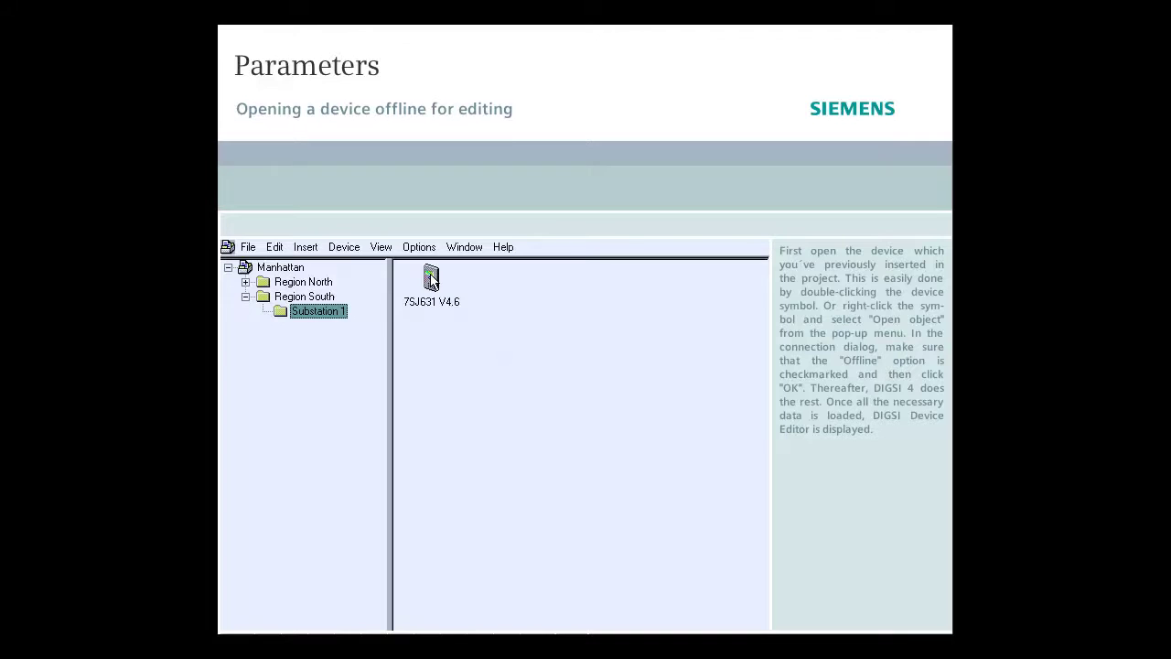
# Open the 7SJ631 V4.6 device in Offline mode in the Device Editor.
pyautogui.rightClick(432, 280)
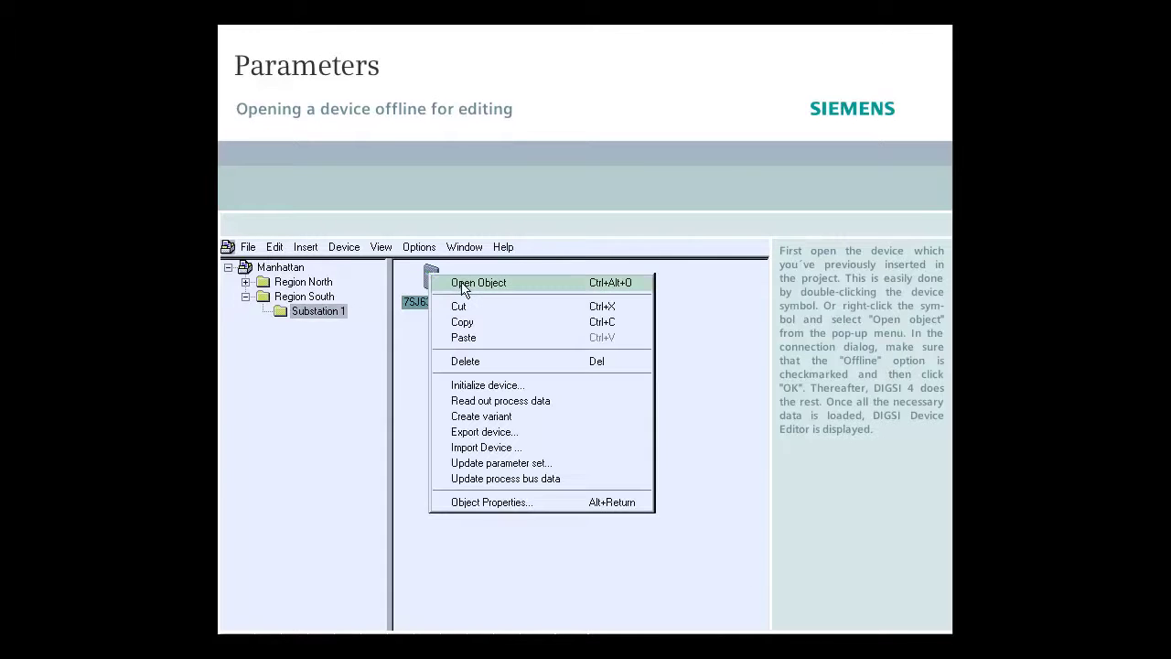
pyautogui.click(463, 286)
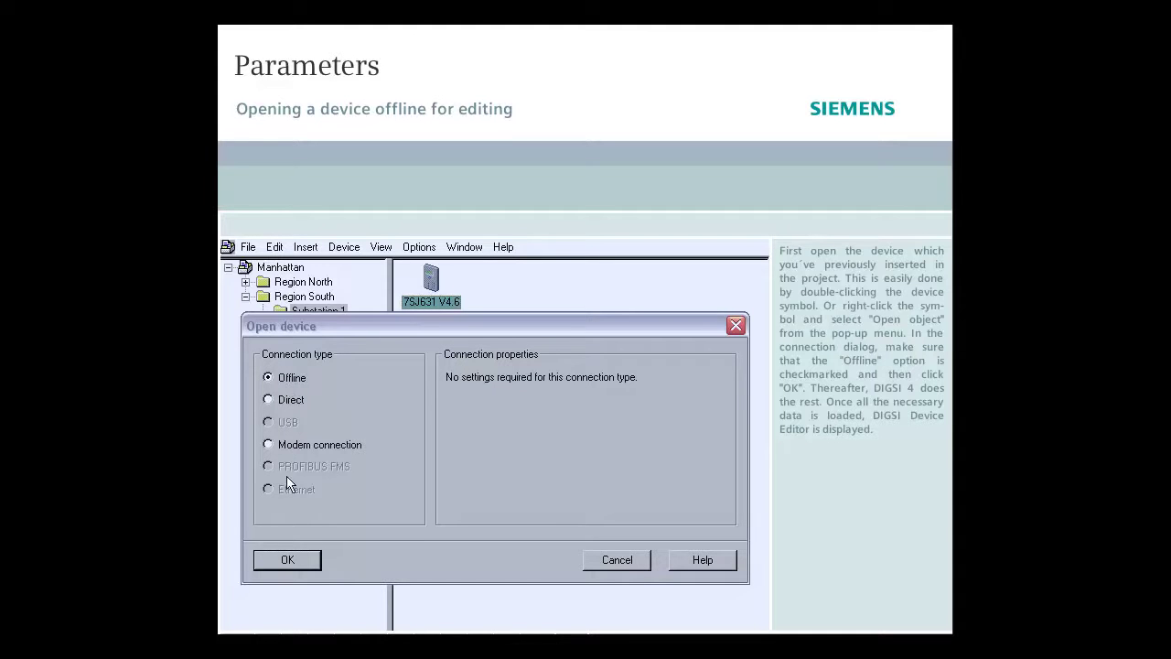
pyautogui.click(289, 562)
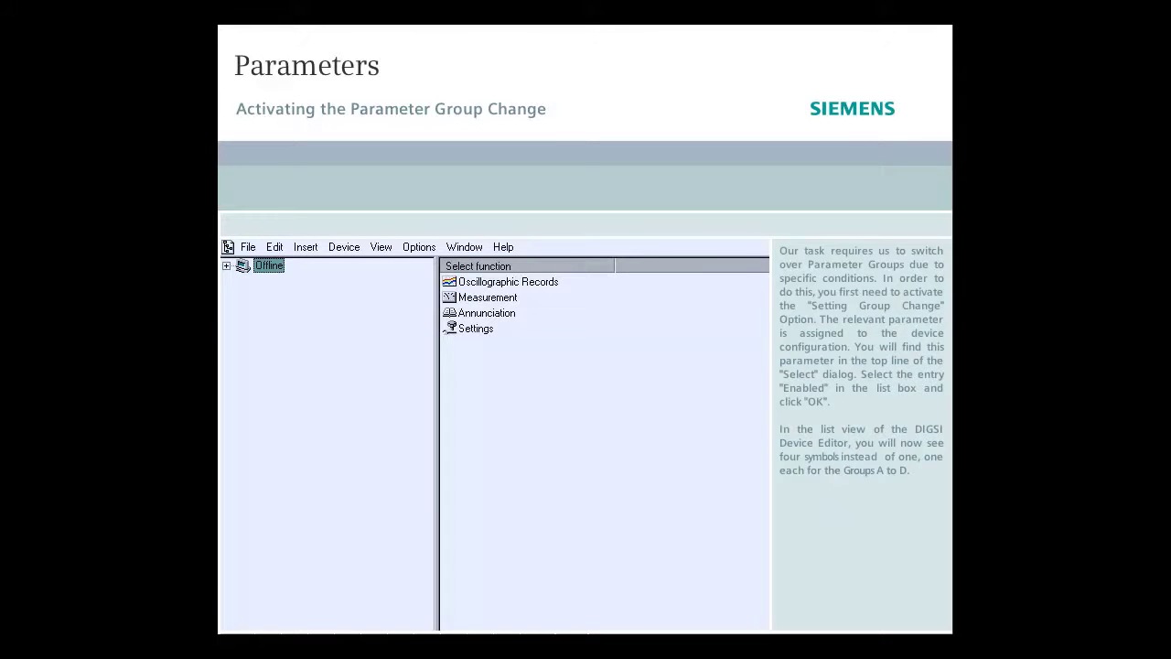
# In Device Configuration under Offline > Settings, set 0103 Setting Group Change Option to Enabled.
pyautogui.click(226, 267)
pyautogui.click(293, 286)
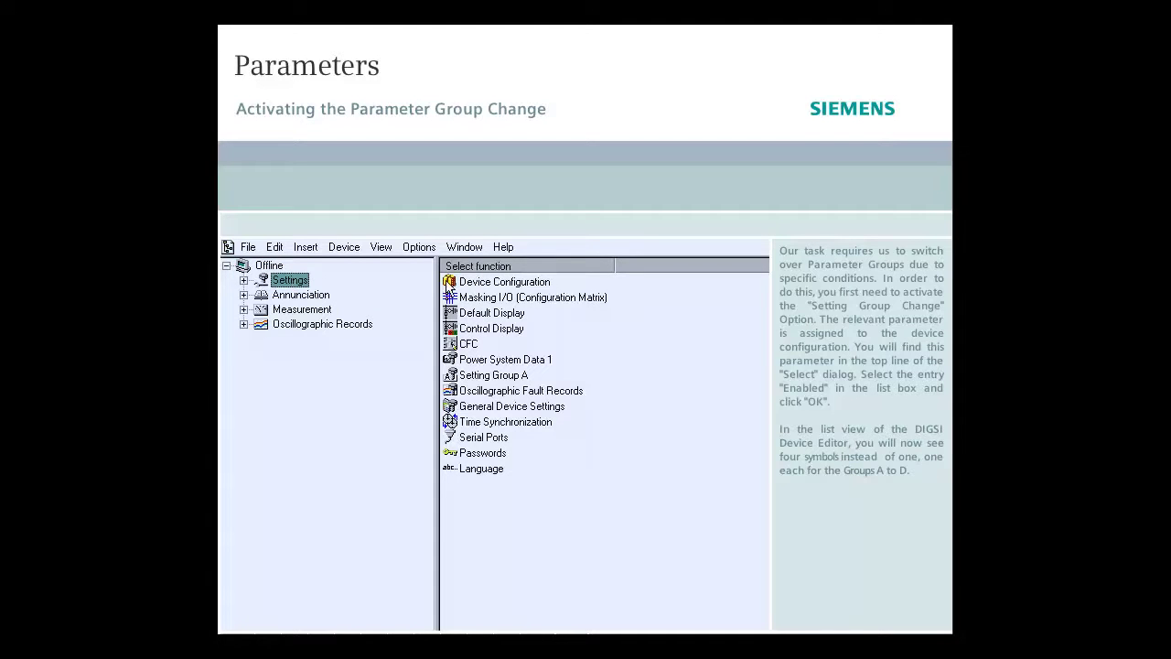
pyautogui.rightClick(485, 285)
pyautogui.click(524, 291)
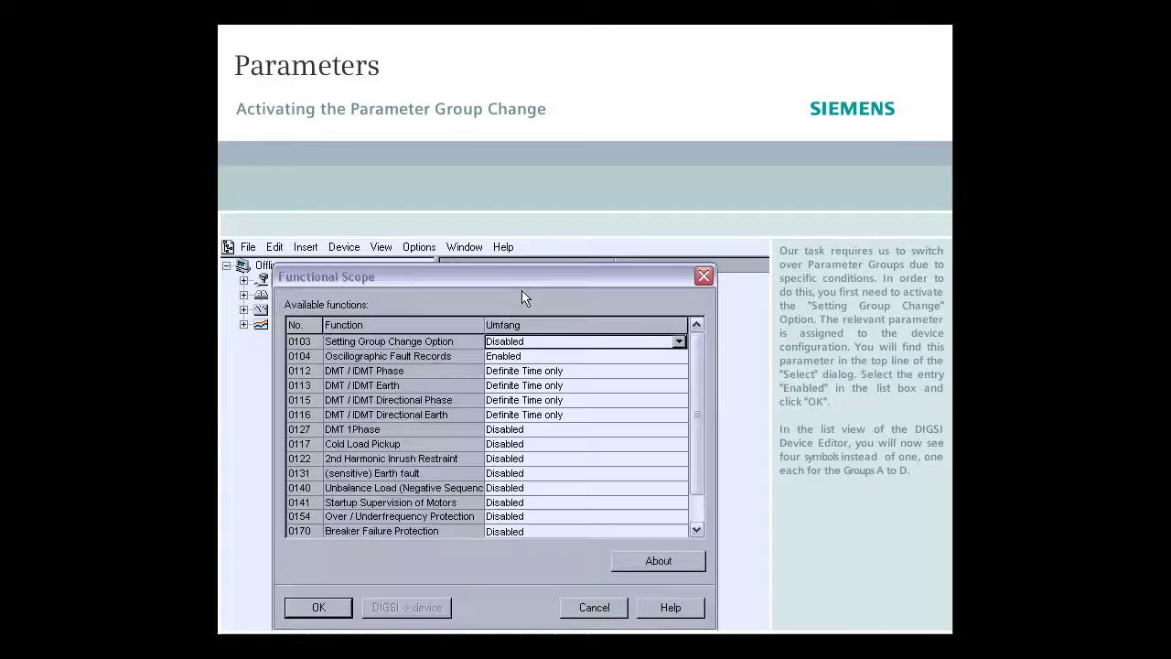
pyautogui.click(679, 343)
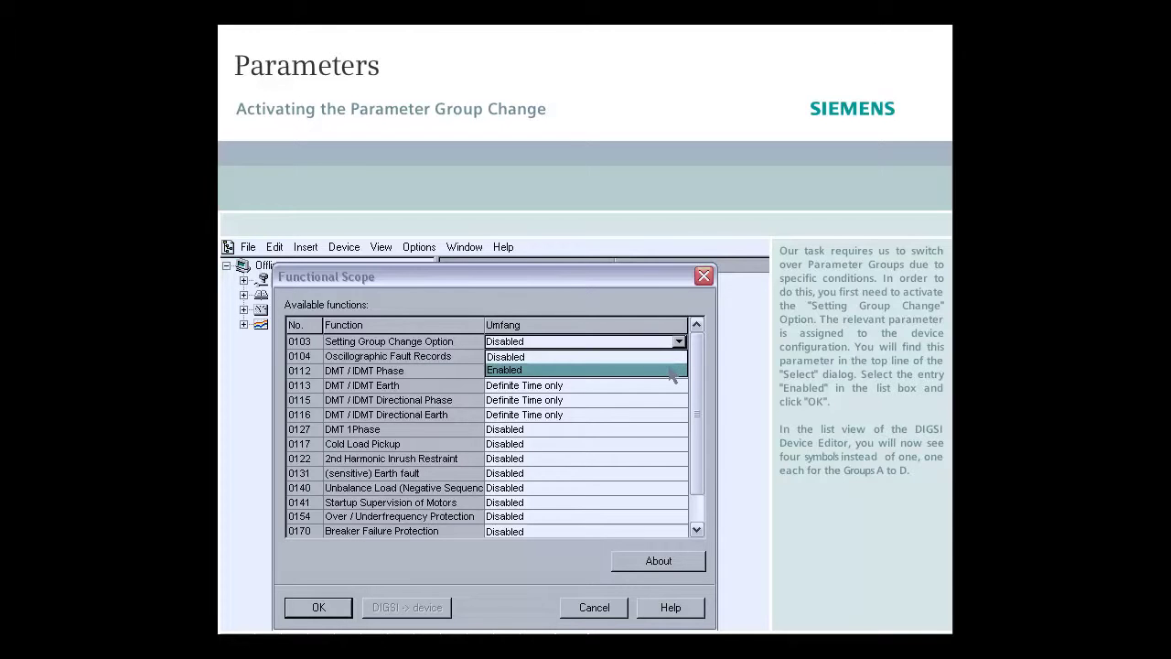
pyautogui.click(673, 370)
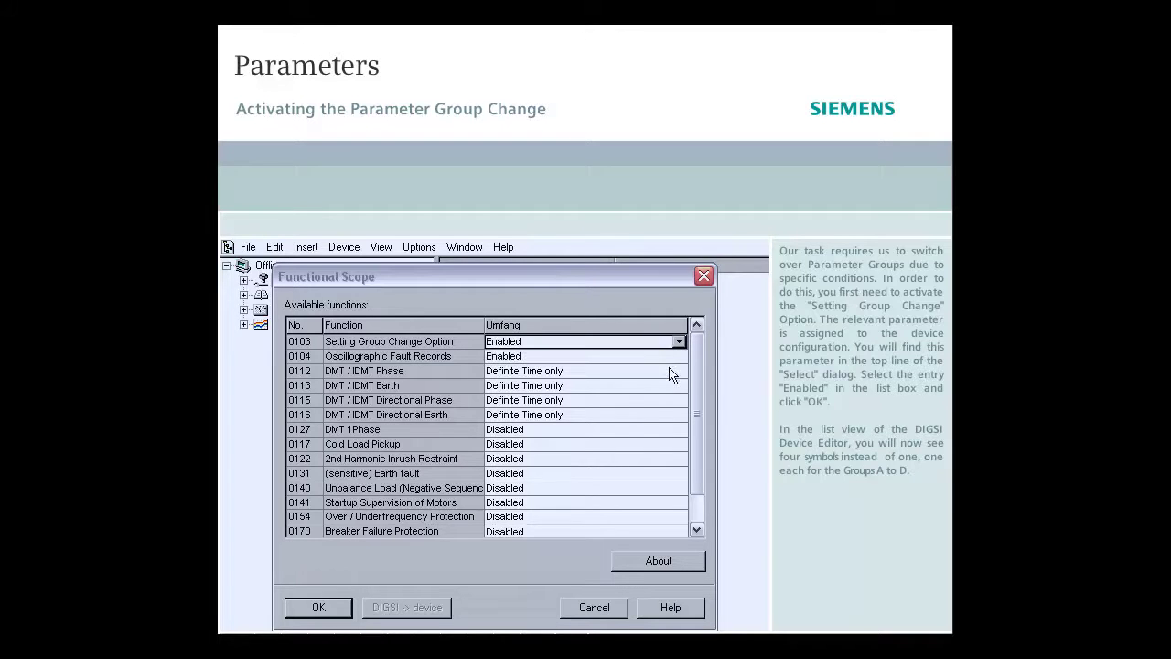
pyautogui.click(319, 608)
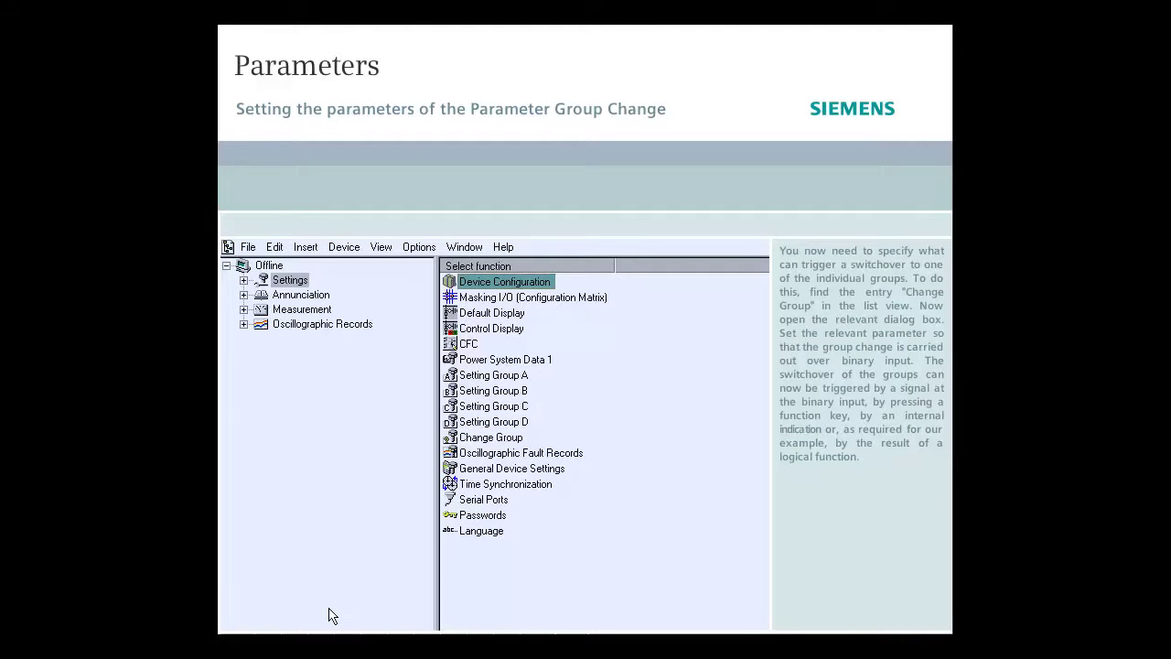
# In Change Group, set 0302 Change to Another Setting Group to Binary Input and confirm.
pyautogui.click(502, 443)
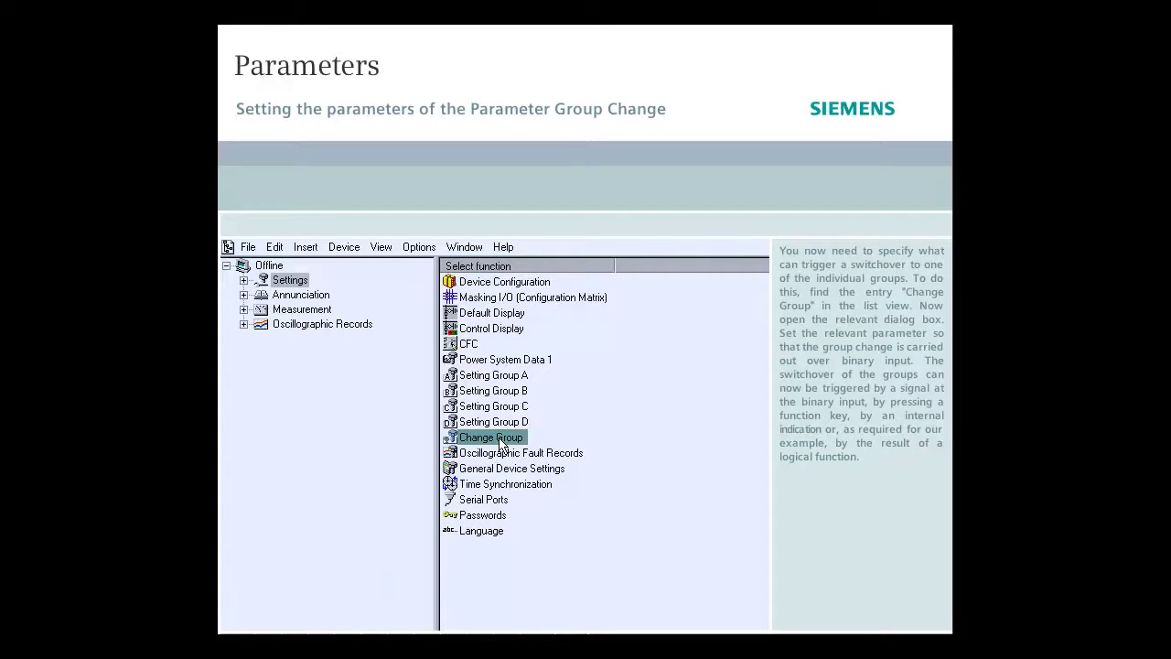
pyautogui.rightClick(500, 440)
pyautogui.click(538, 448)
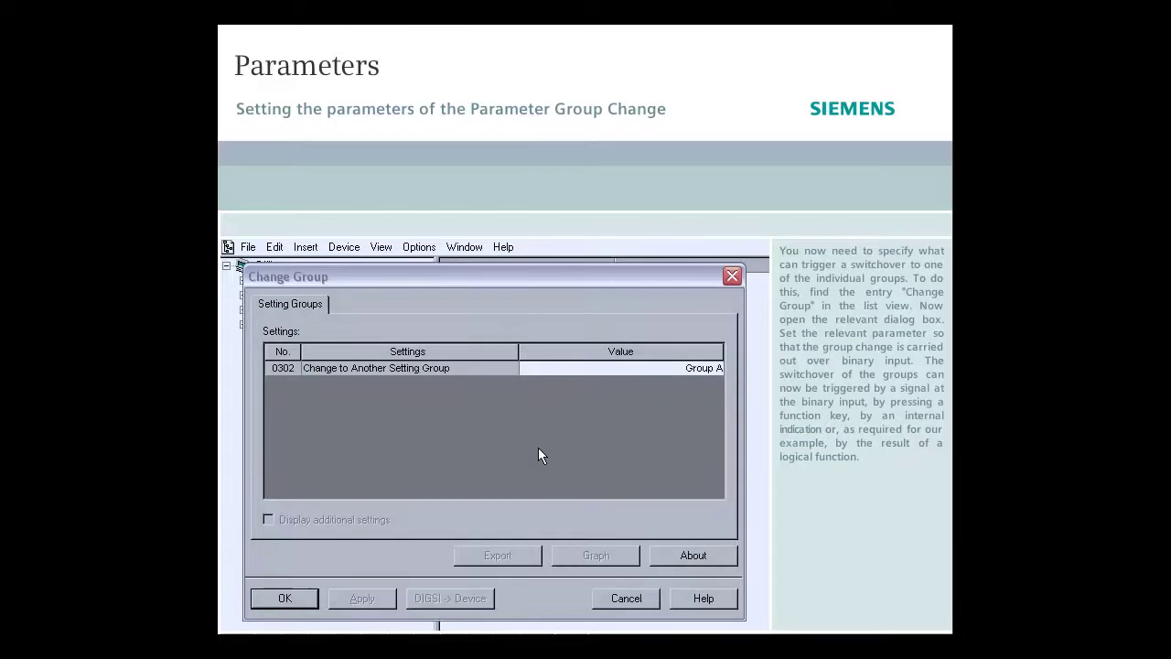
pyautogui.click(713, 373)
pyautogui.click(713, 370)
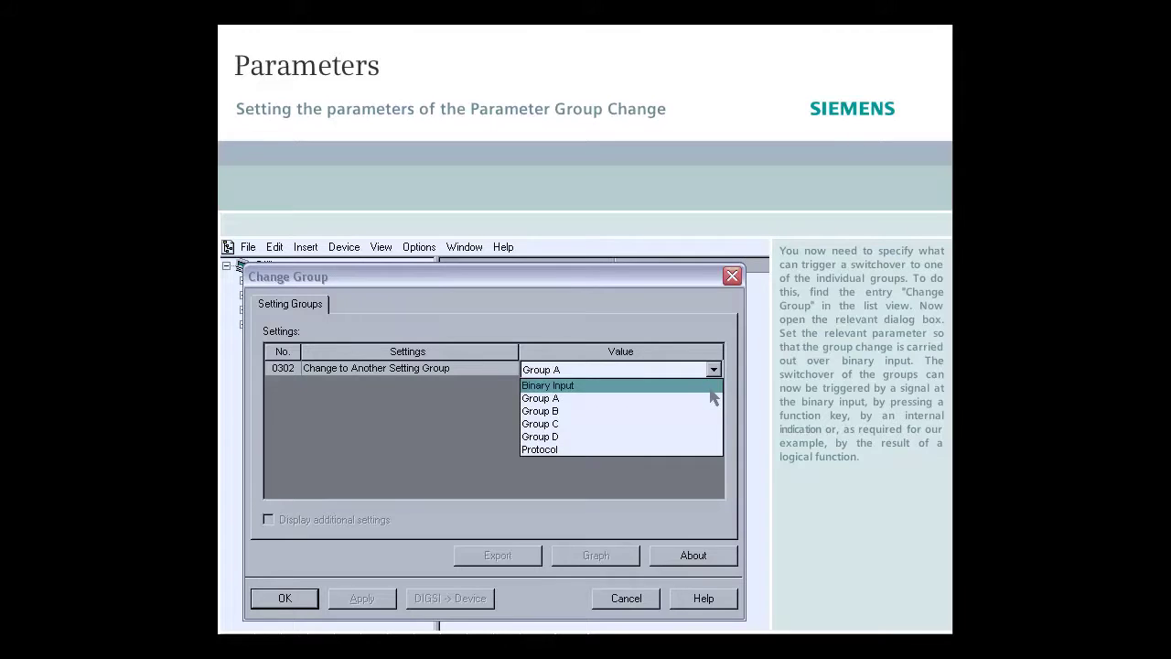
pyautogui.click(711, 390)
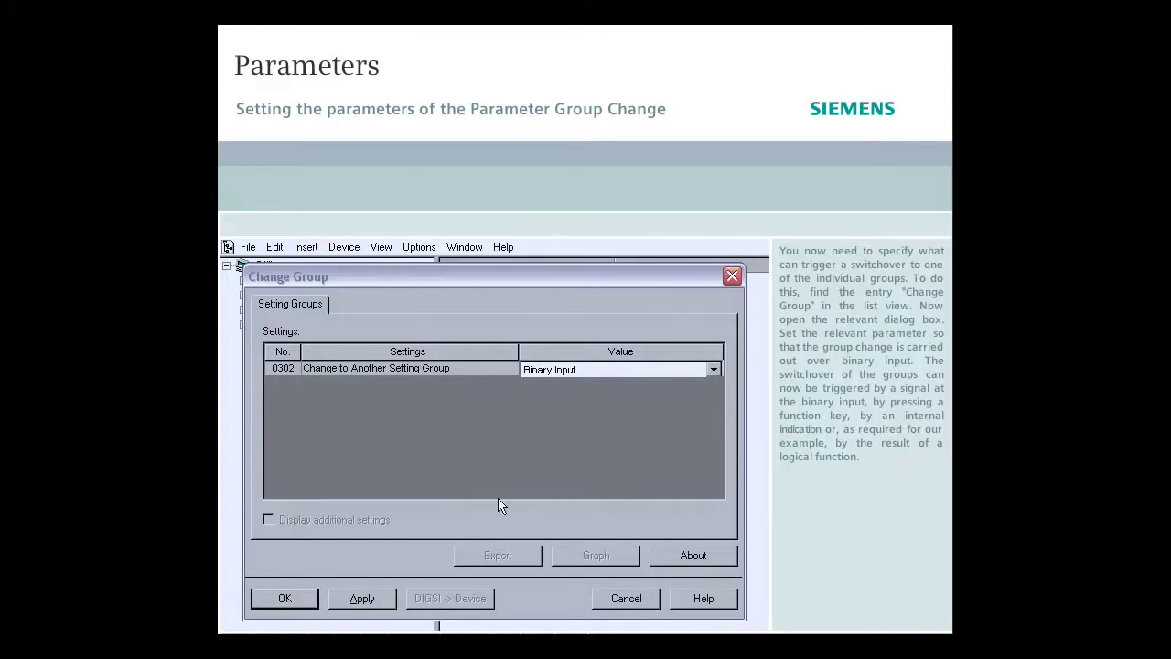
pyautogui.click(296, 603)
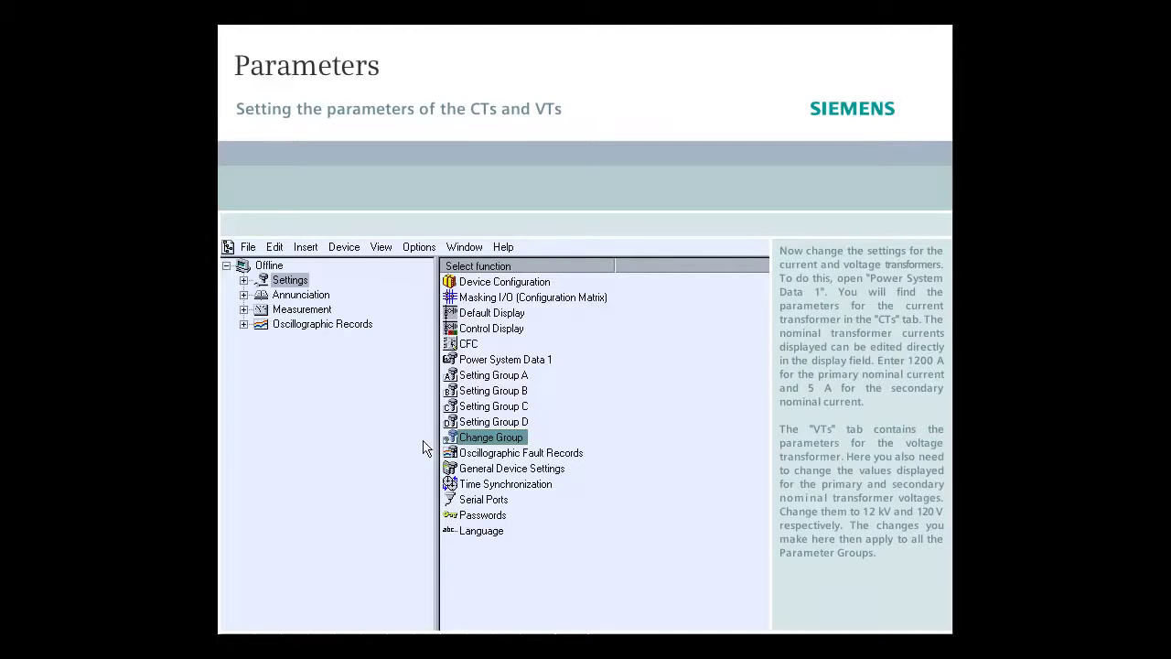
# In Power System Data 1, enter CT rated primary 1200 A and VT rated primary 12 kV.
pyautogui.rightClick(499, 361)
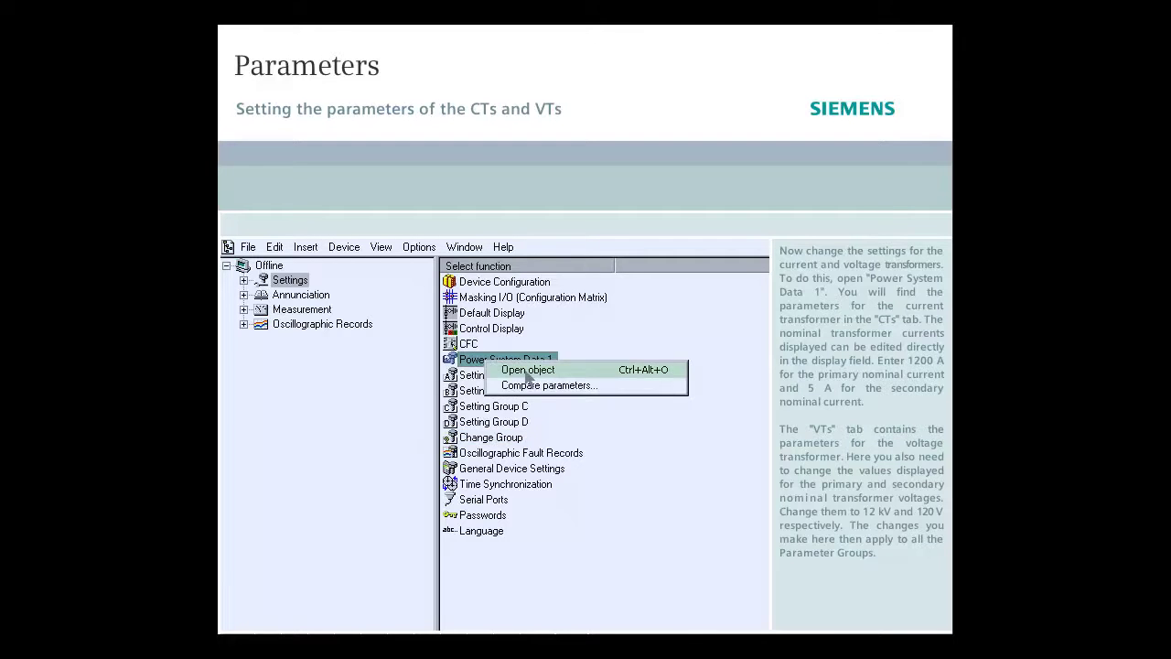
pyautogui.click(527, 371)
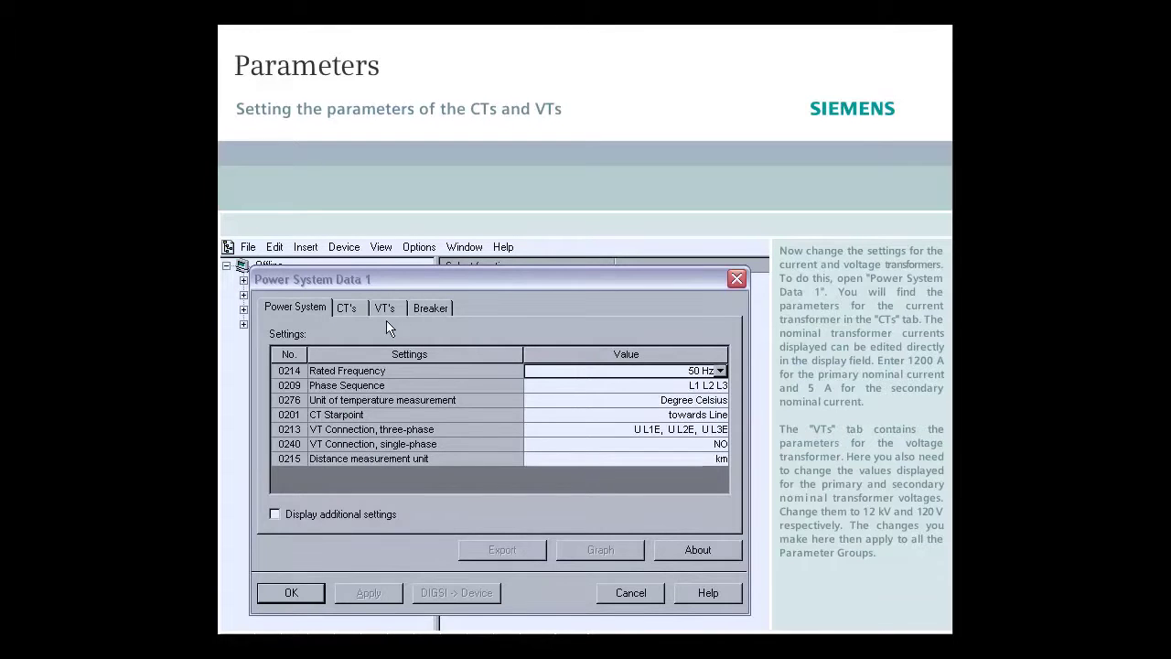
pyautogui.click(356, 312)
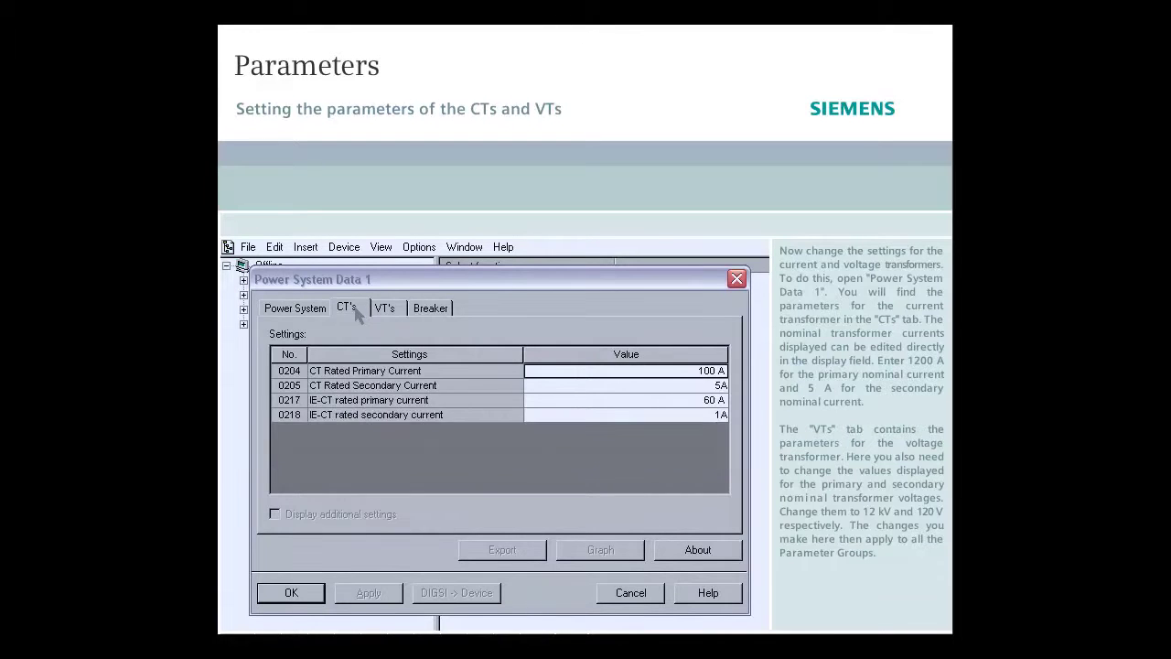
pyautogui.click(704, 375)
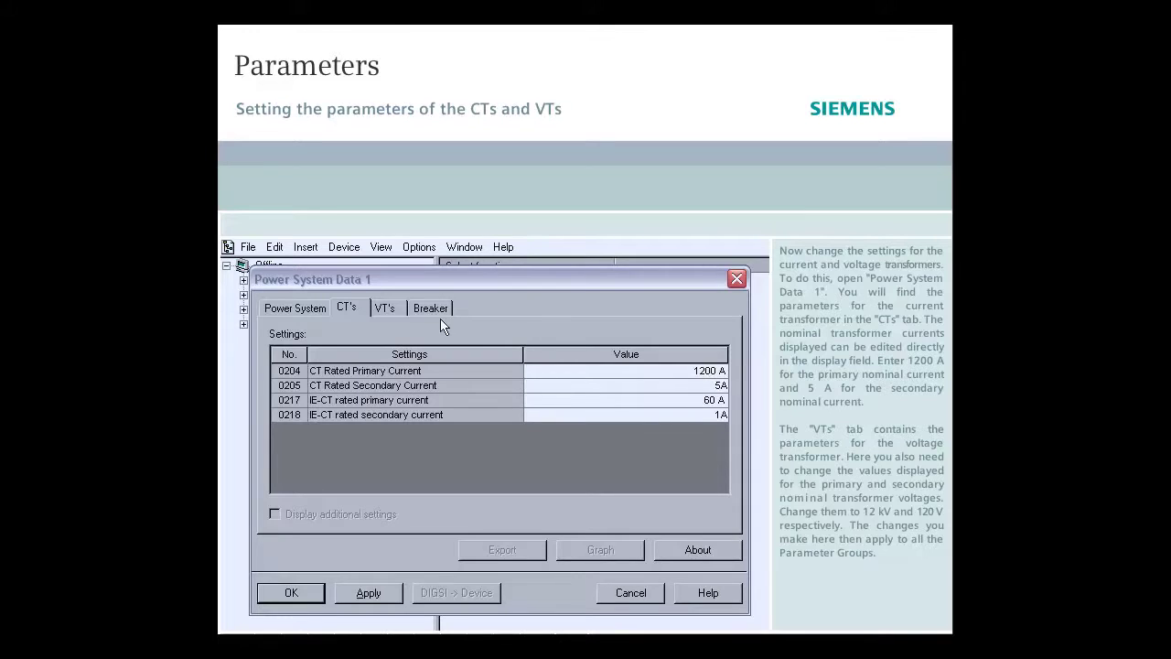
pyautogui.click(399, 315)
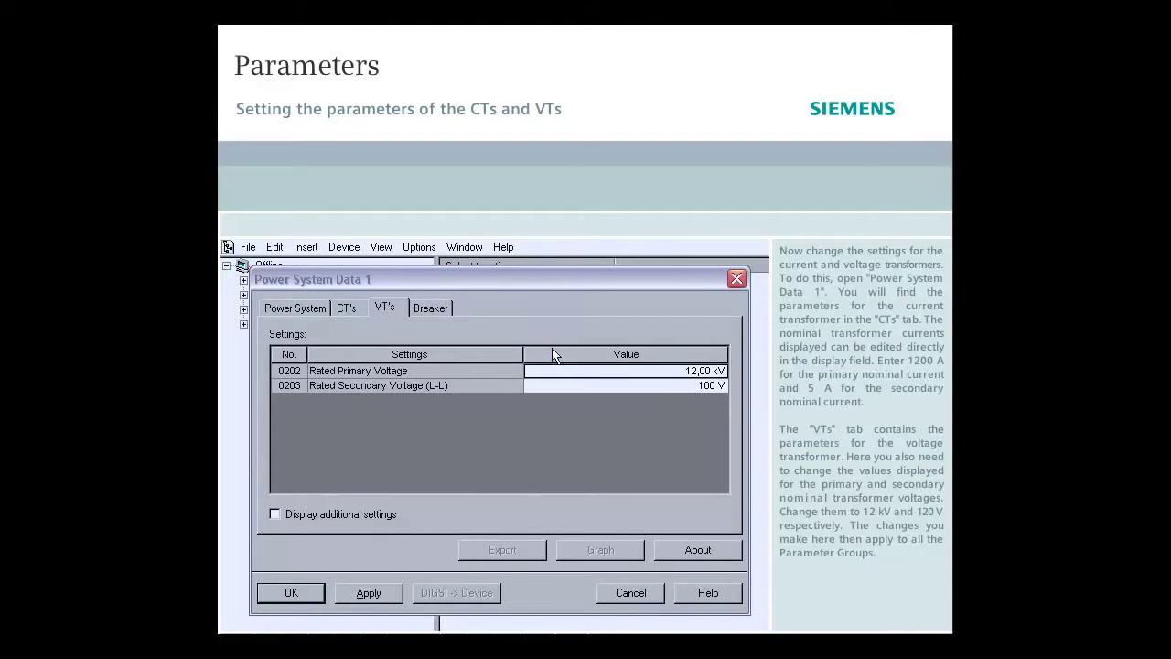
pyautogui.click(705, 387)
pyautogui.click(292, 594)
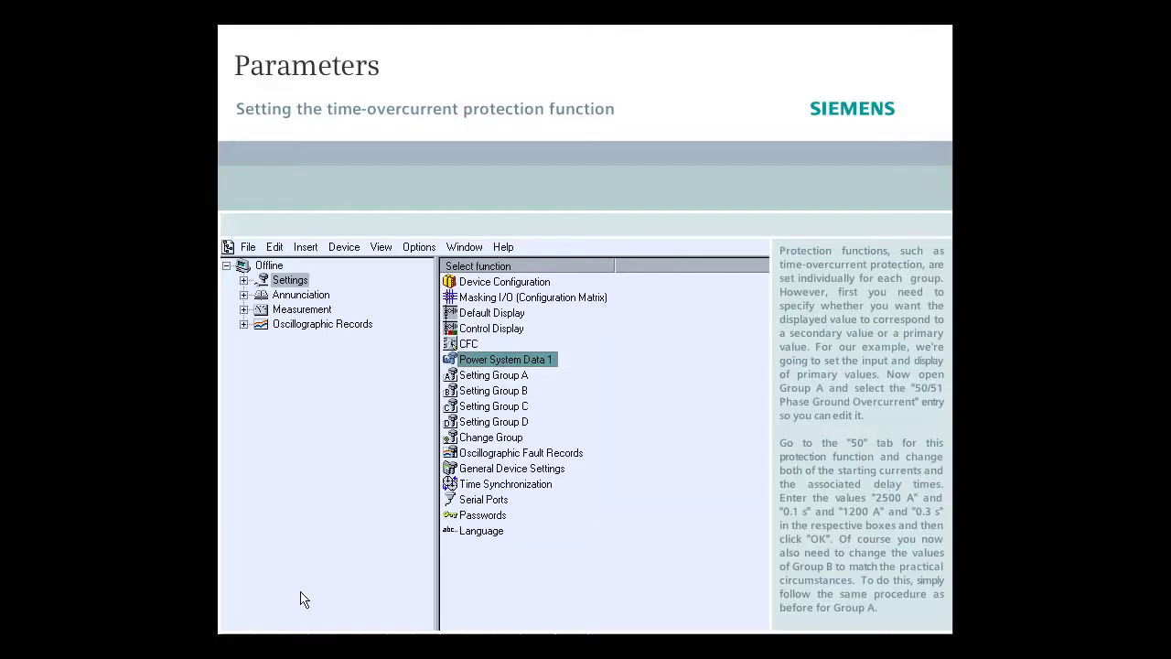
pyautogui.click(411, 253)
# Show primary values, then set Group A 50-2 pickup 2500 A with 0,10 sec delay.
pyautogui.click(467, 383)
pyautogui.doubleClick(467, 383)
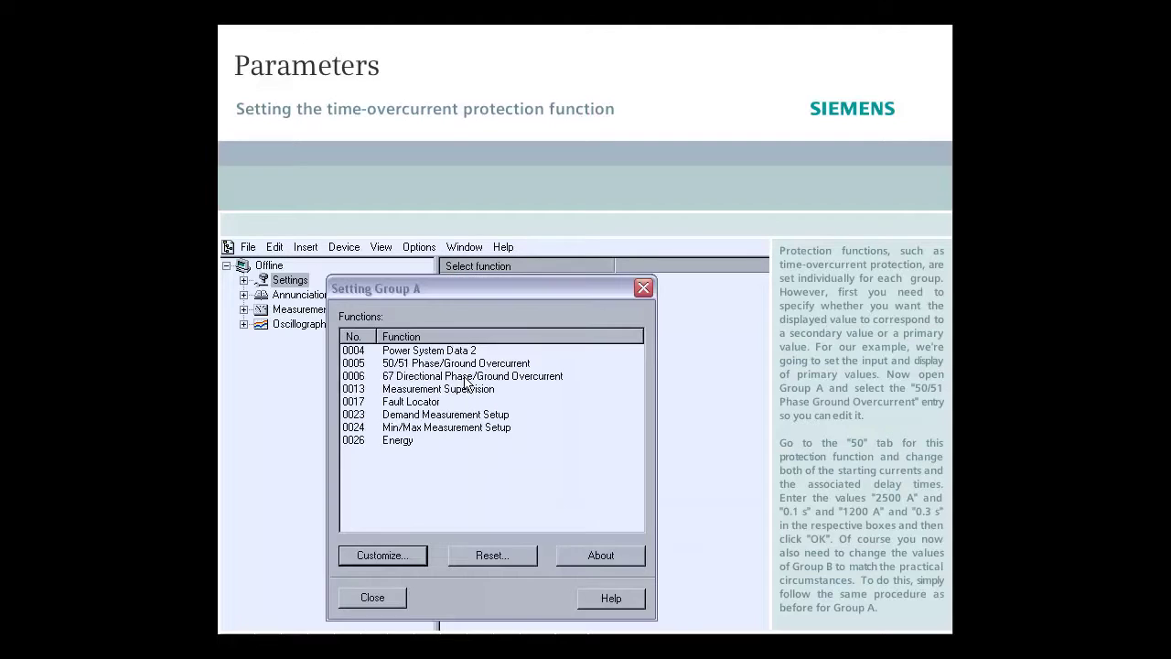
pyautogui.click(399, 364)
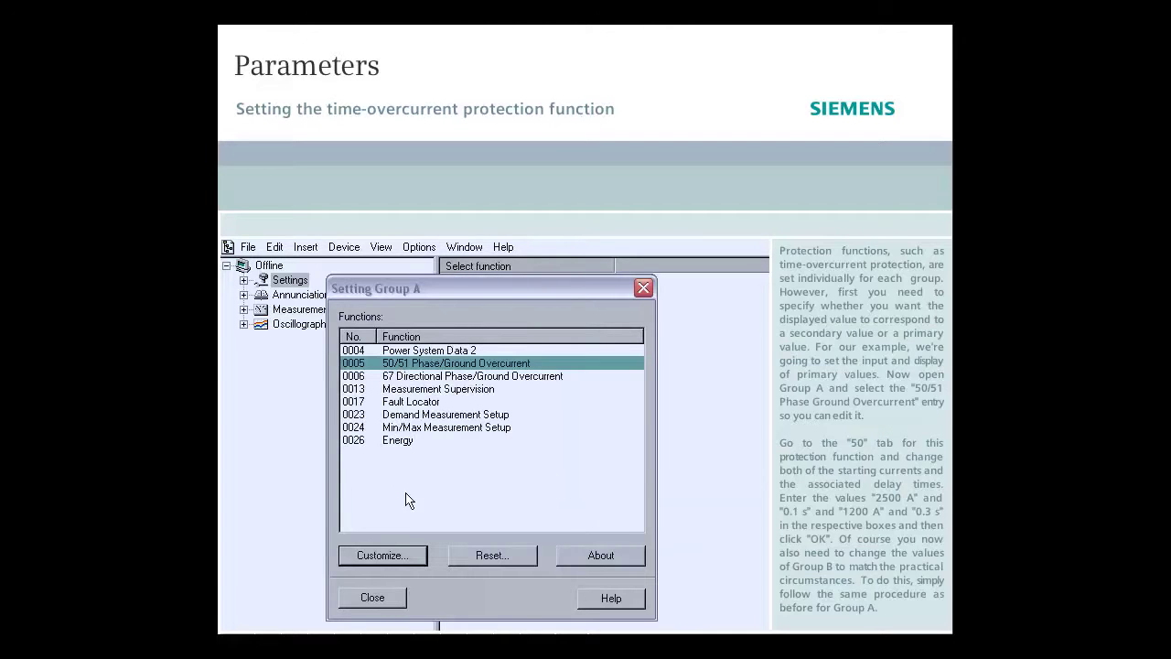
pyautogui.click(408, 560)
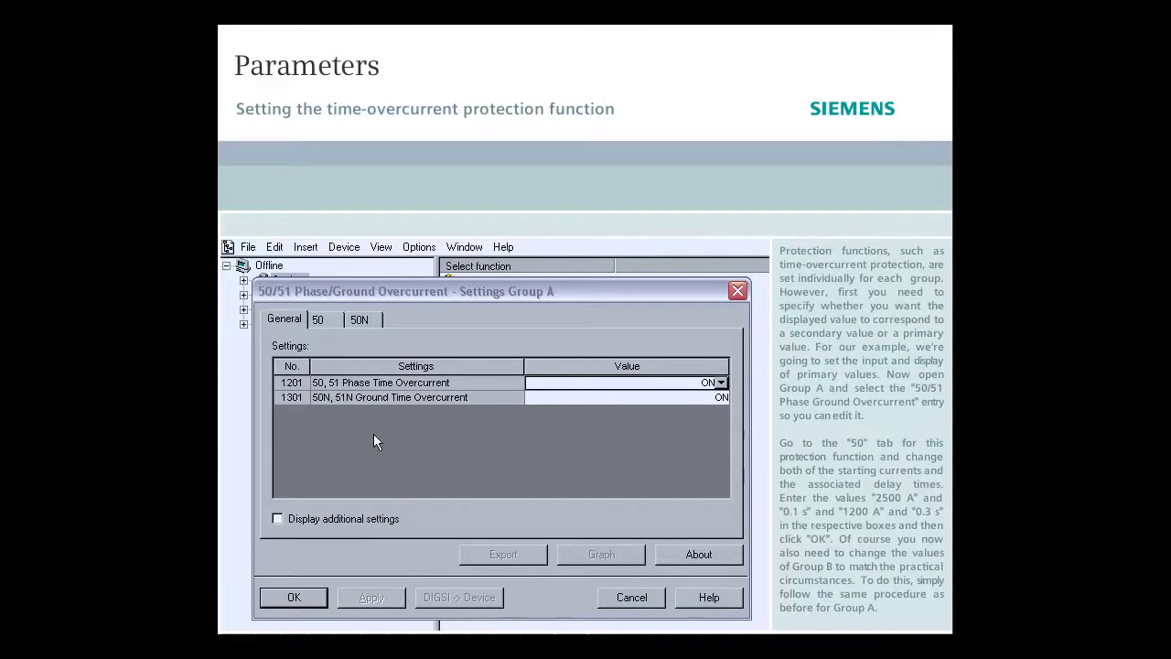
pyautogui.click(340, 324)
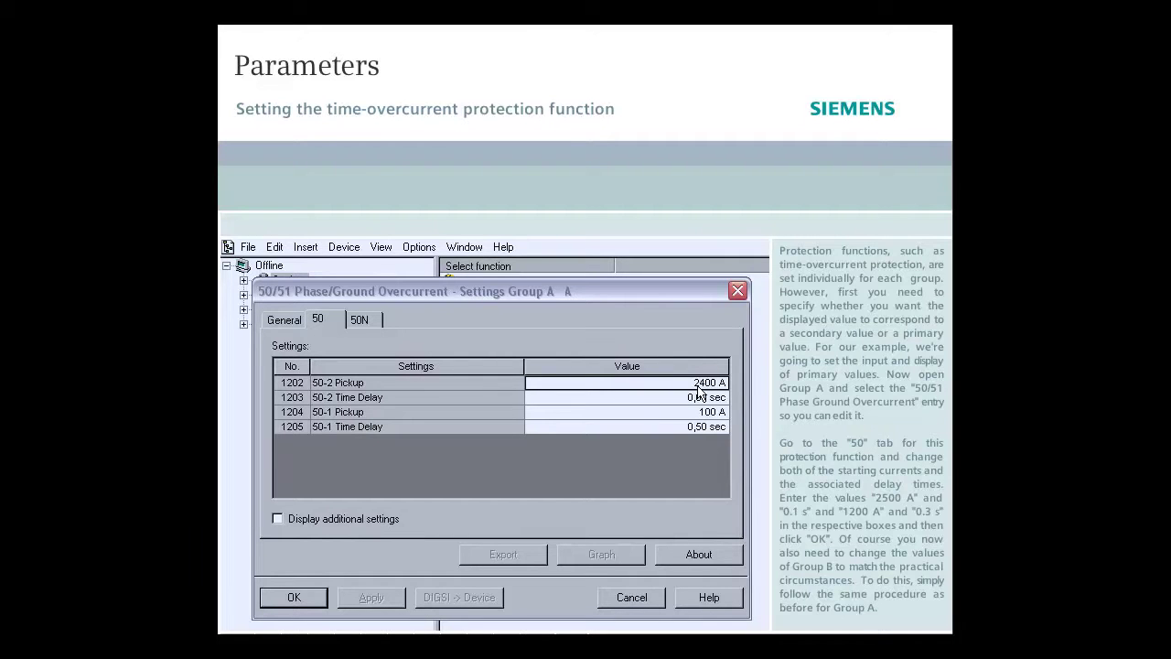
pyautogui.press('Return')
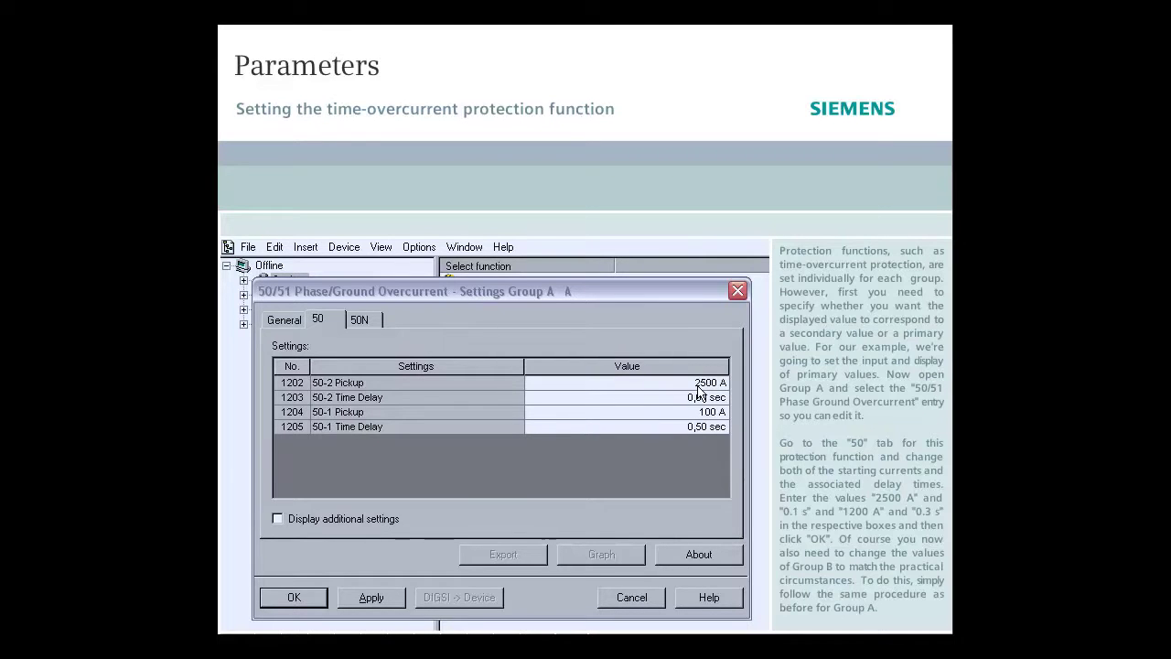
pyautogui.write('0,1')
pyautogui.press('Return')
# Set 50-1 pickup 1200 A with 0,30 sec delay, confirm, and close Setting Group A.
pyautogui.click(700, 413)
pyautogui.write('100')
pyautogui.press('Return')
pyautogui.click(699, 429)
pyautogui.write('0,5')
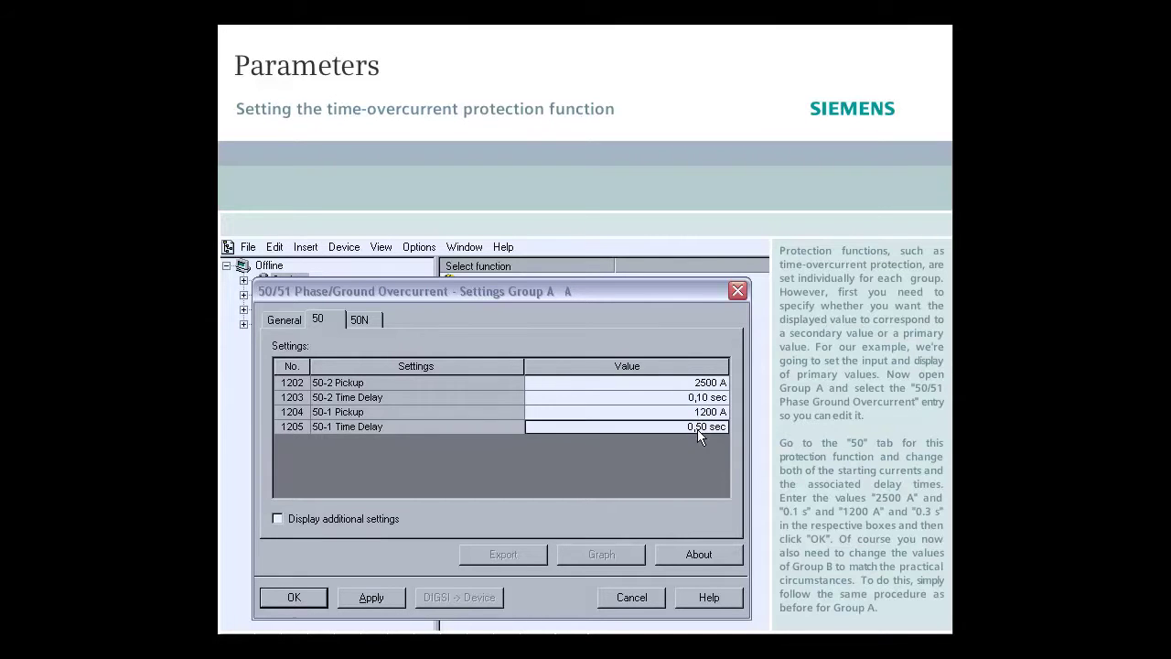
pyautogui.press('Return')
pyautogui.click(697, 429)
pyautogui.write('0,3')
pyautogui.press('Return')
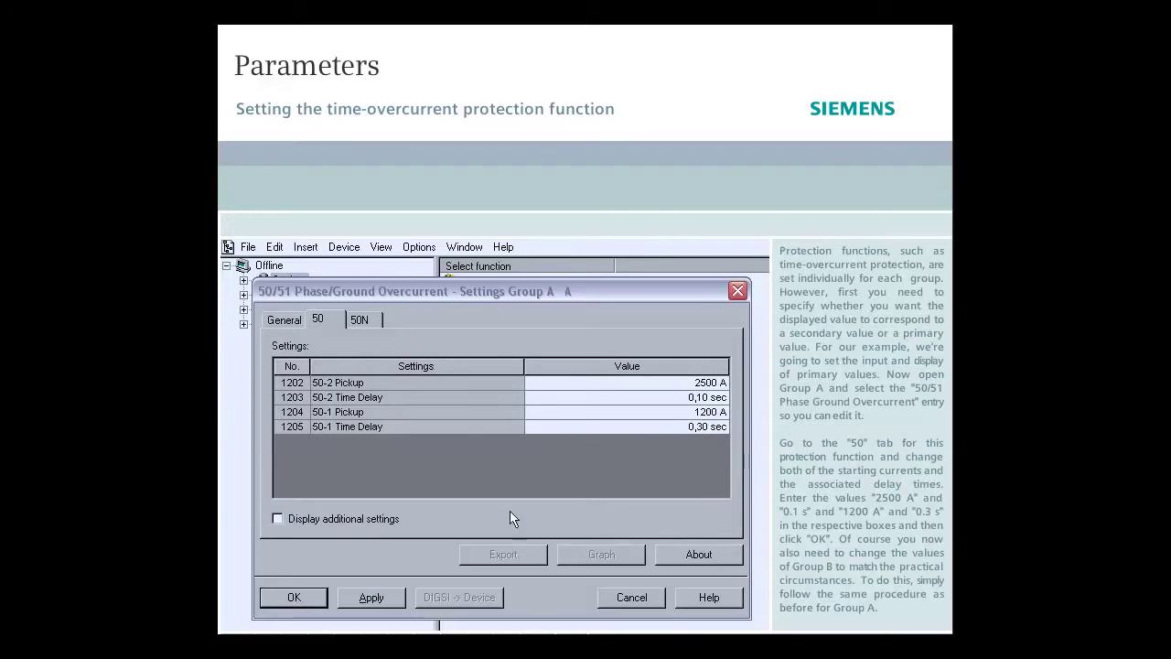
pyautogui.click(294, 598)
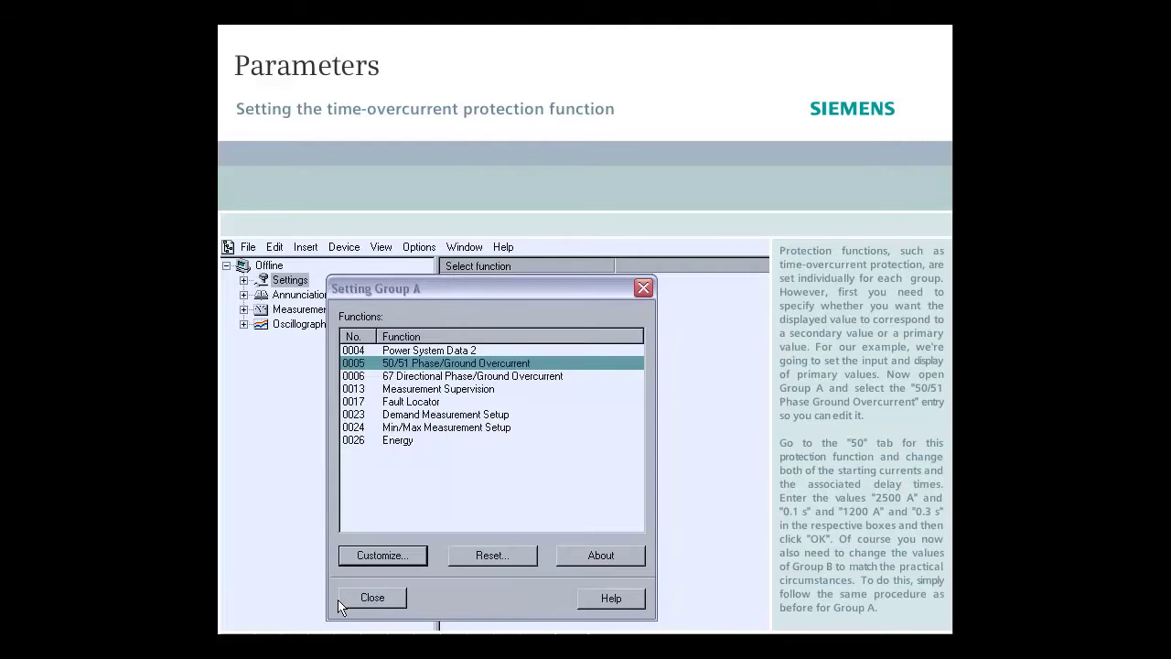
pyautogui.click(371, 597)
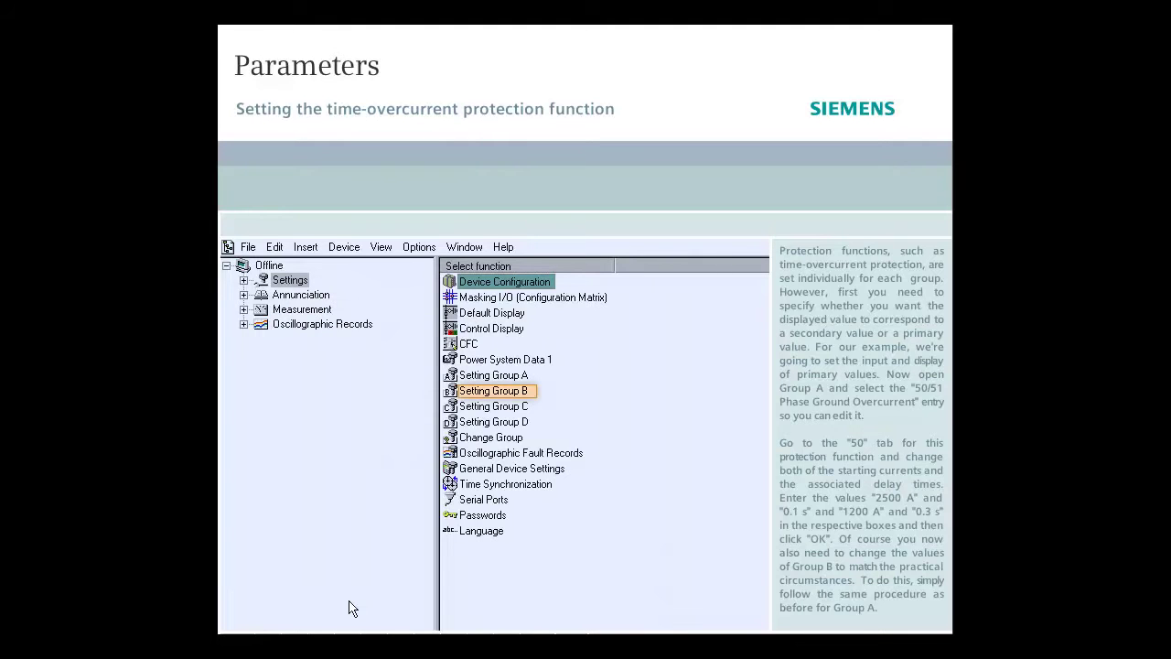